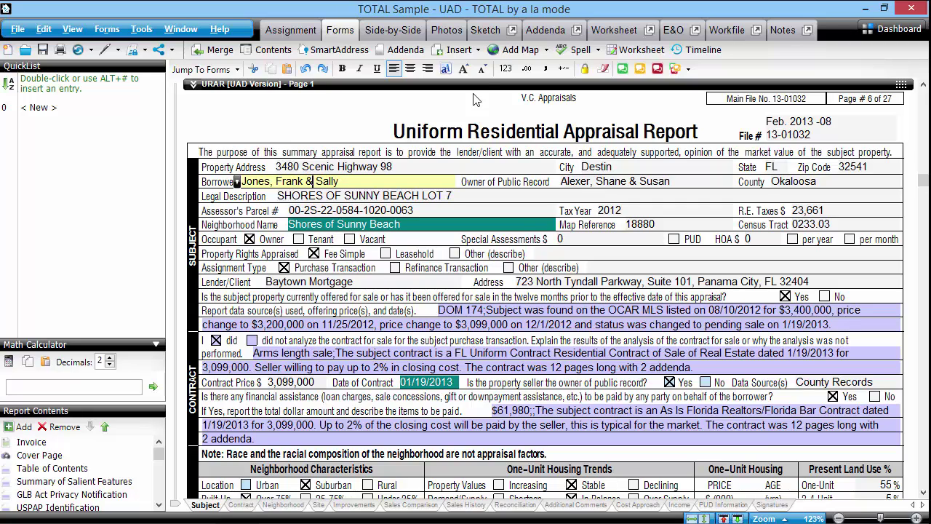
Step: Open the Add Map options list above the URAR appraisal report
{"action": "left_click", "coordinate": [547, 50]}
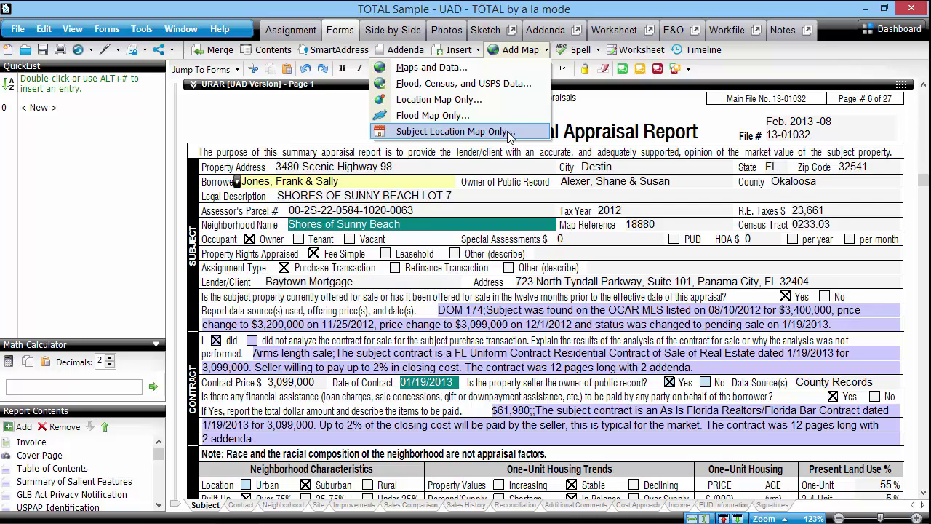
Step: Start a Maps and Data map, then return to the subject and six-comparable address table
{"action": "left_click", "coordinate": [490, 67]}
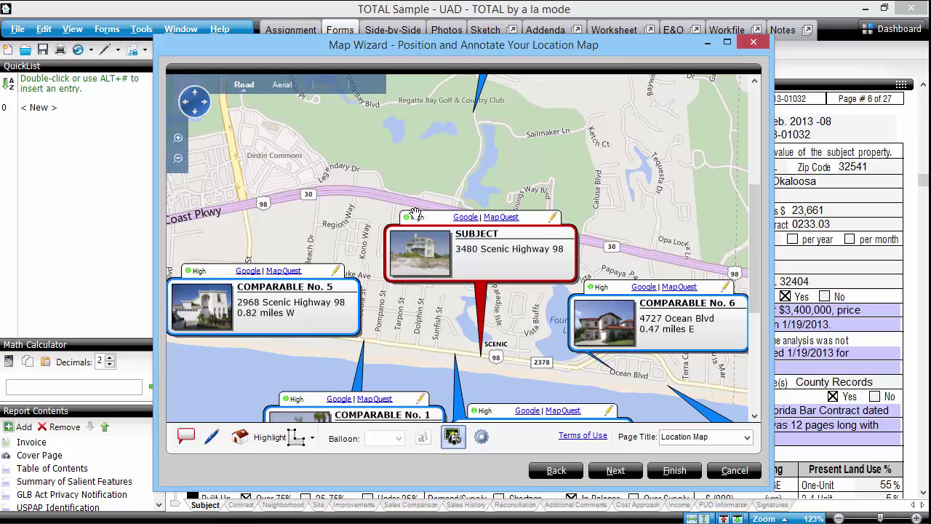
{"action": "left_click", "coordinate": [564, 471]}
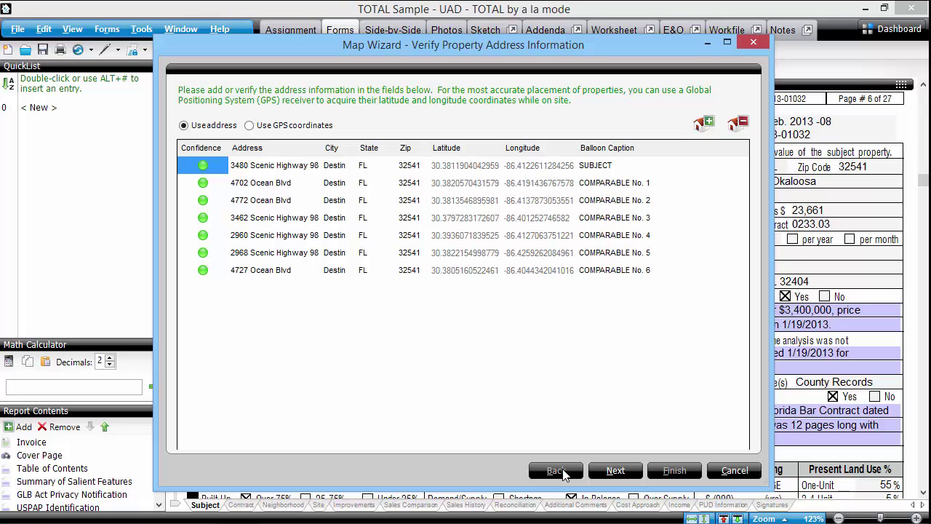
Step: Spread the Subject and Comparables 1–6 balloons into clear spots around the subject marker
{"action": "left_click", "coordinate": [622, 477]}
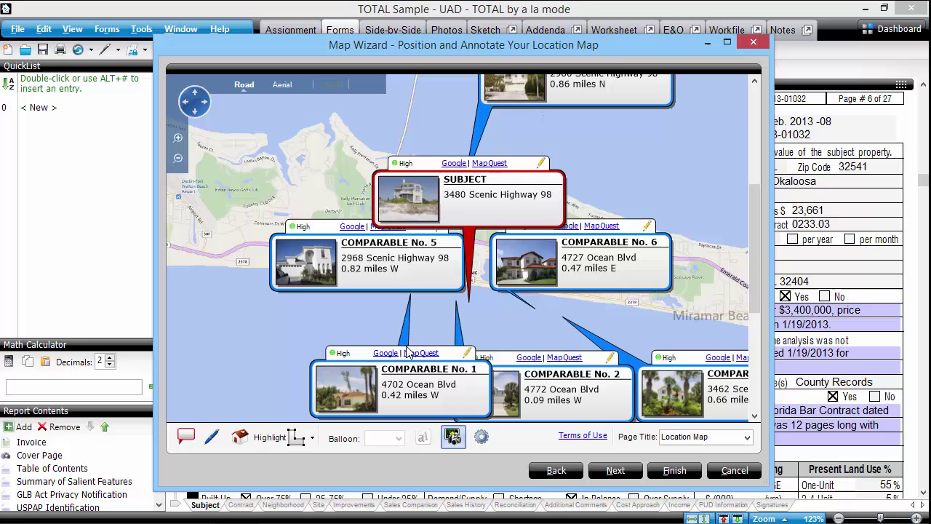
{"action": "mouse_move", "coordinate": [410, 176]}
{"action": "left_mouse_down"}
{"action": "mouse_move", "coordinate": [266, 153]}
{"action": "mouse_move", "coordinate": [277, 152]}
{"action": "left_mouse_up"}
{"action": "mouse_move", "coordinate": [408, 233]}
{"action": "left_mouse_down"}
{"action": "mouse_move", "coordinate": [257, 235]}
{"action": "mouse_move", "coordinate": [273, 267]}
{"action": "mouse_move", "coordinate": [261, 248]}
{"action": "left_mouse_up"}
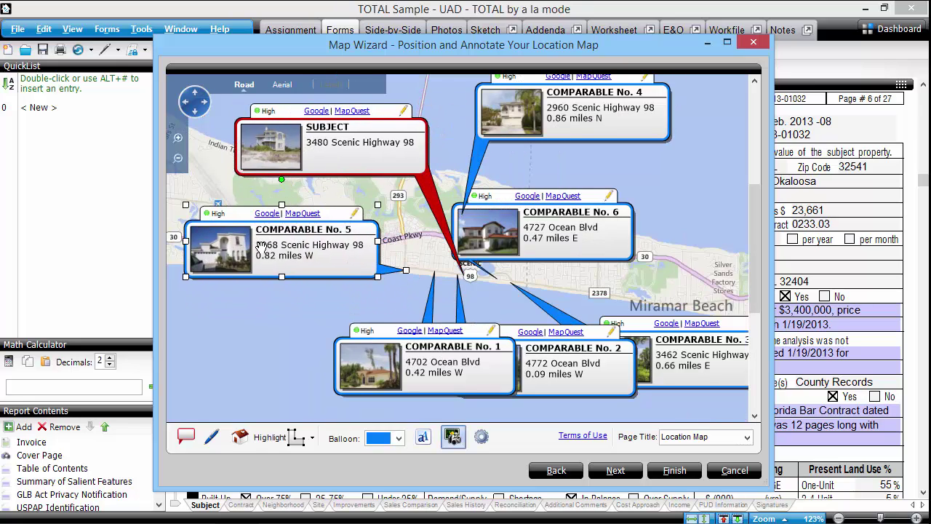
{"action": "left_click_drag", "start_coordinate": [408, 360], "coordinate": [259, 351]}
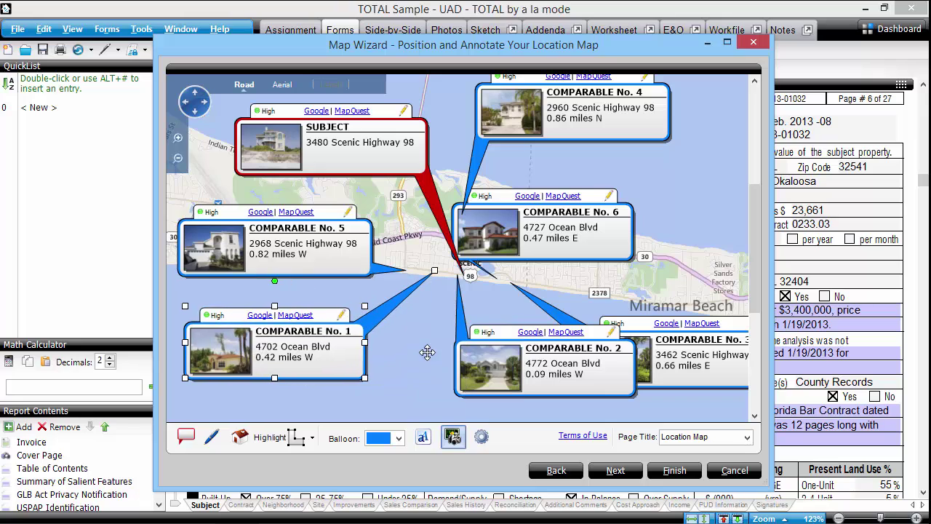
{"action": "left_click_drag", "start_coordinate": [530, 361], "coordinate": [458, 373]}
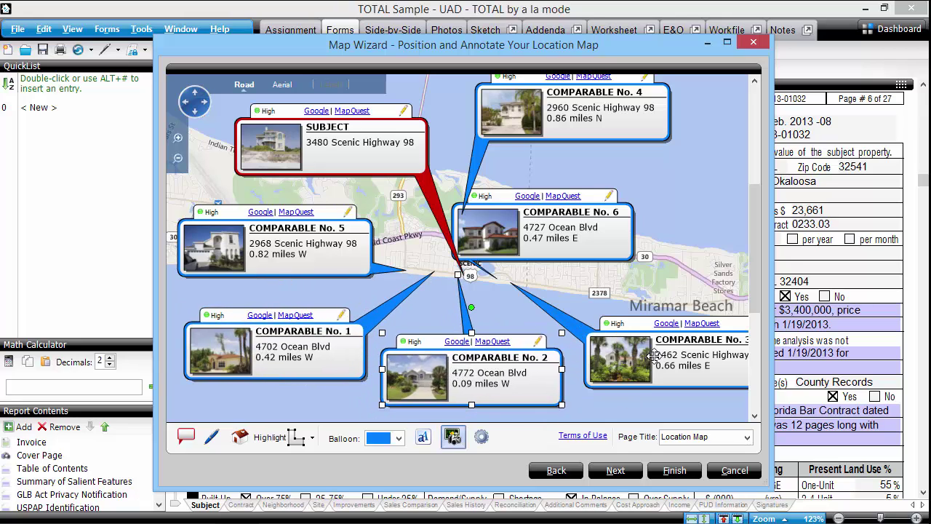
{"action": "left_click_drag", "start_coordinate": [655, 356], "coordinate": [607, 322]}
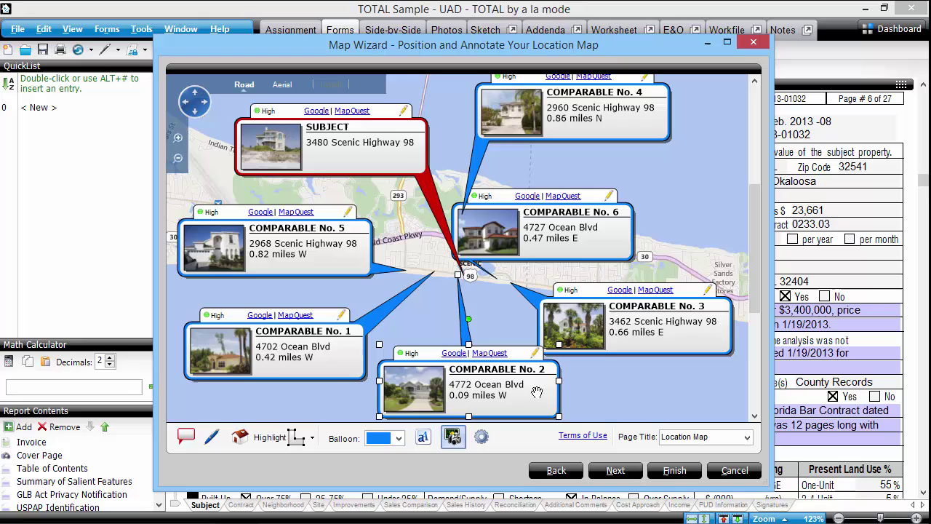
{"action": "left_click_drag", "start_coordinate": [547, 372], "coordinate": [543, 385]}
{"action": "left_click_drag", "start_coordinate": [588, 230], "coordinate": [689, 192]}
{"action": "left_click_drag", "start_coordinate": [606, 131], "coordinate": [602, 137]}
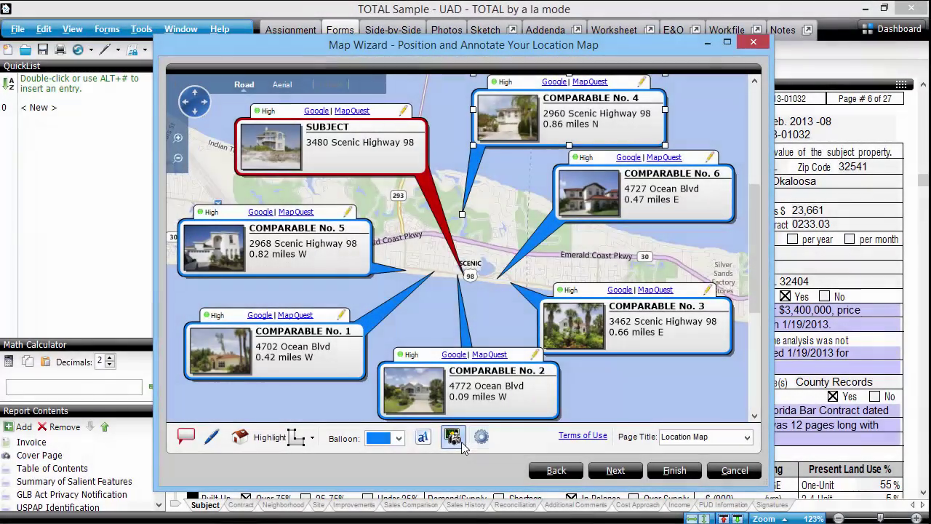
Step: Toggle balloon photos off and back on, and make the SUBJECT balloon black
{"action": "left_click", "coordinate": [454, 438]}
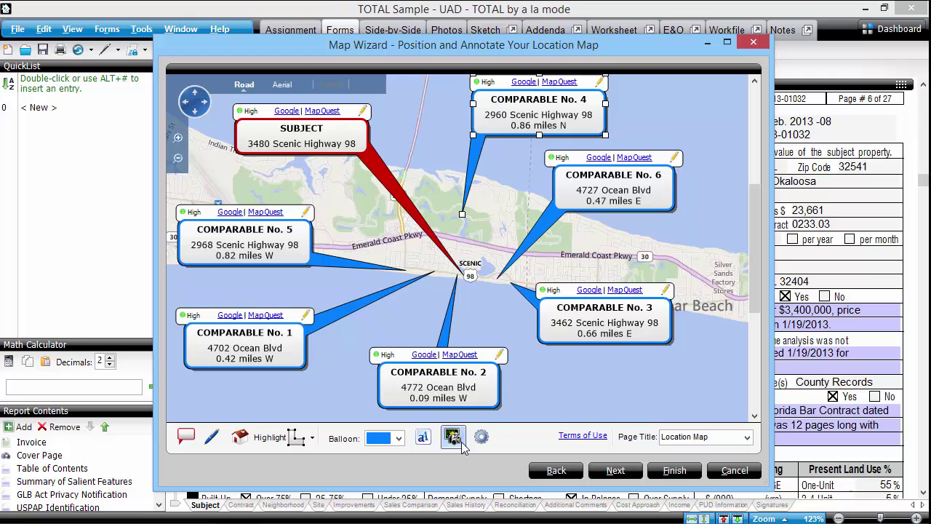
{"action": "left_click", "coordinate": [461, 443]}
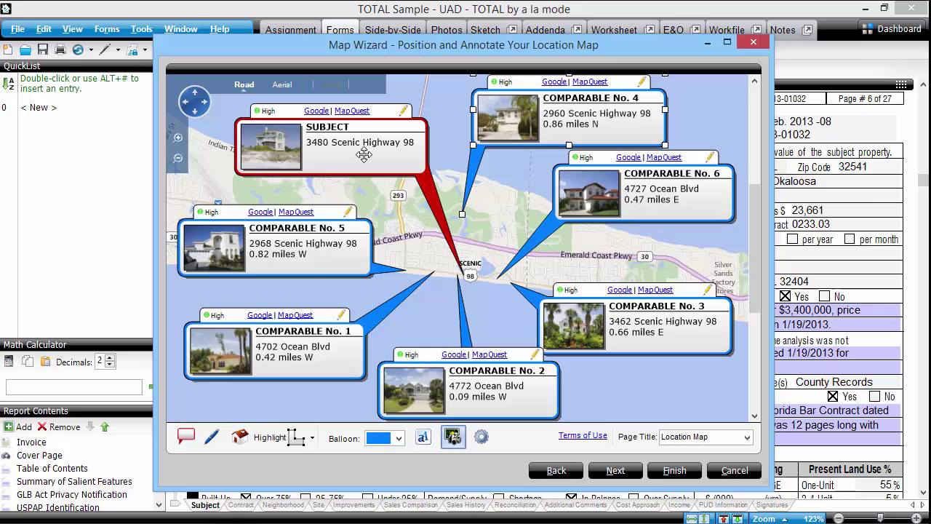
{"action": "left_click", "coordinate": [364, 157]}
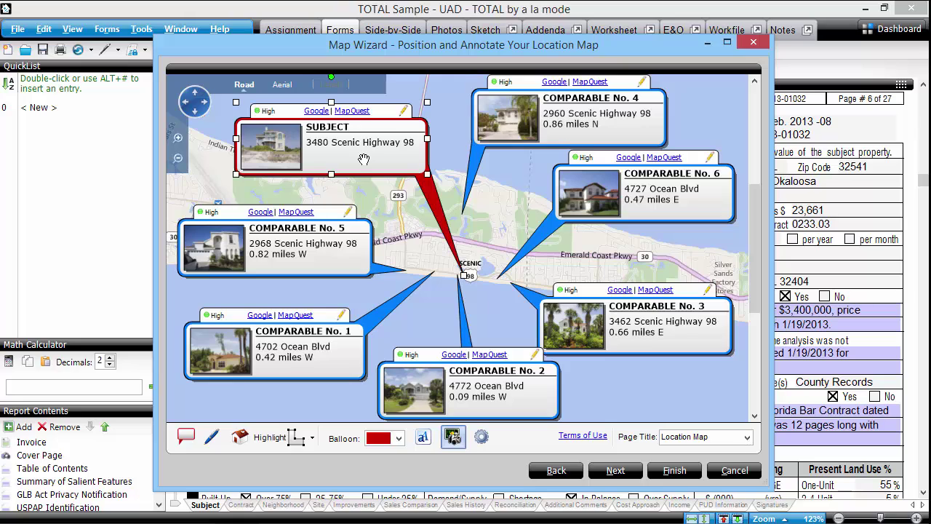
{"action": "left_click", "coordinate": [399, 439]}
{"action": "left_click", "coordinate": [386, 413]}
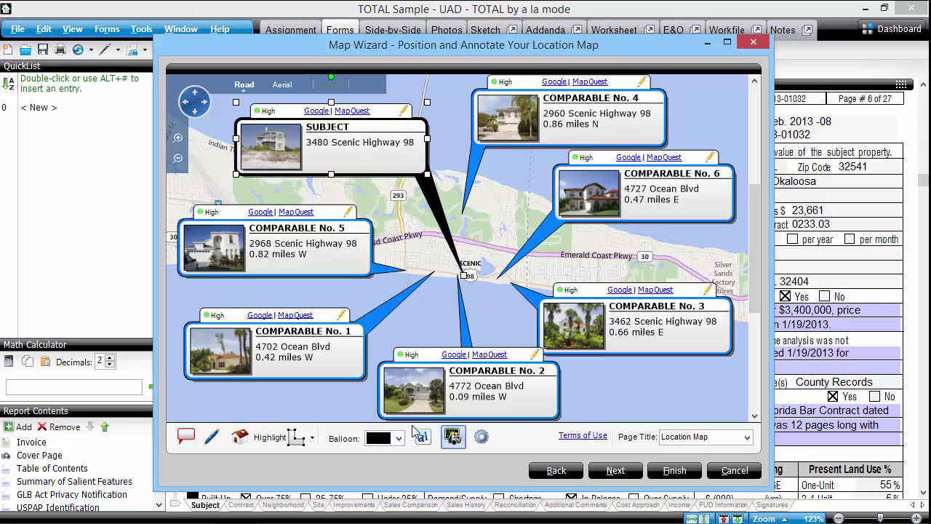
Step: Set a smaller balloon font size and confirm it
{"action": "left_click", "coordinate": [426, 437]}
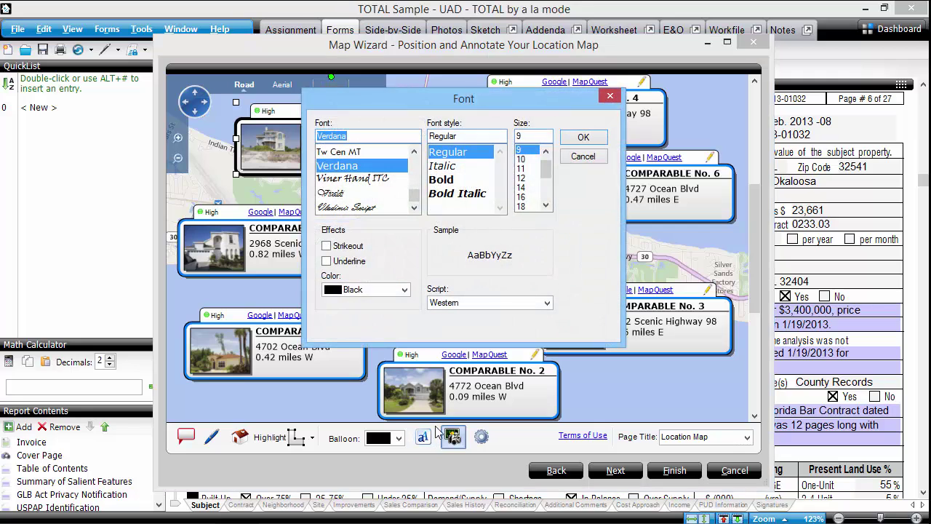
{"action": "left_click", "coordinate": [545, 150]}
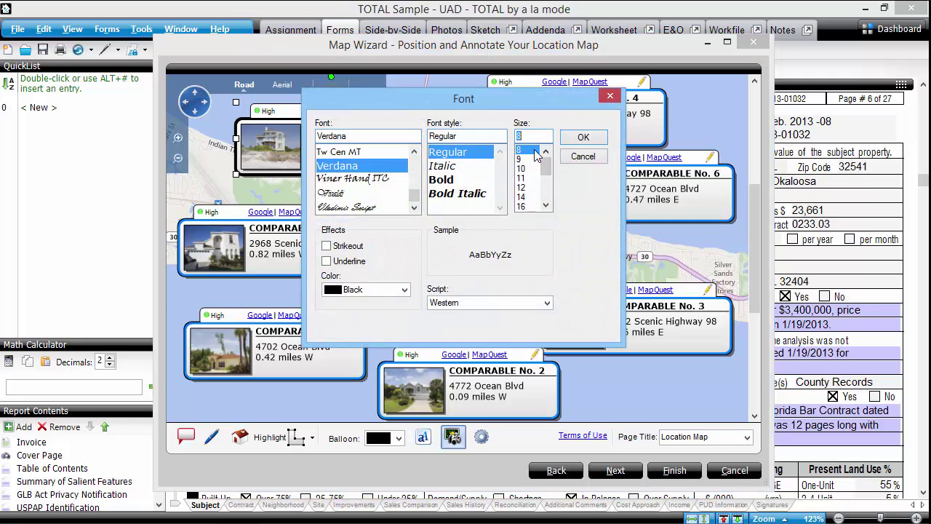
{"action": "left_click", "coordinate": [574, 139]}
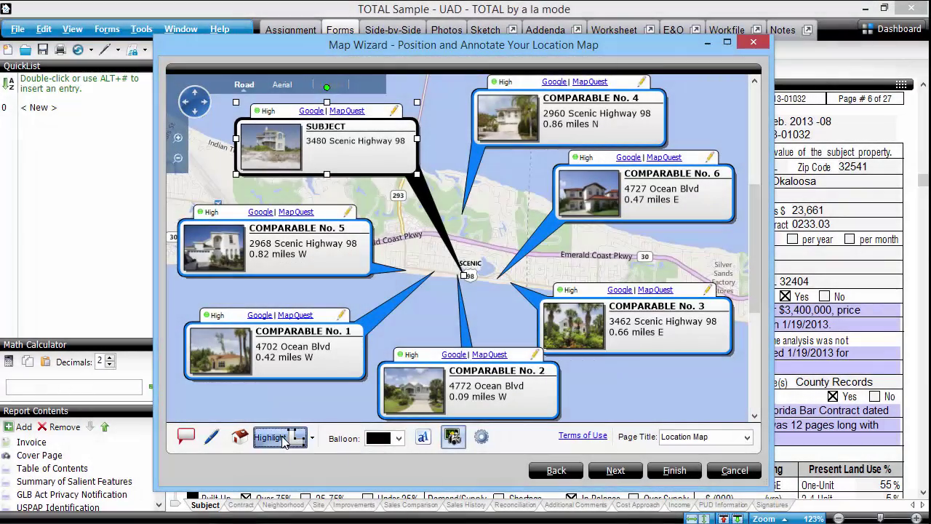
Step: Draw a yellow highlight polygon around the subject's neighborhood on the location map
{"action": "left_click", "coordinate": [284, 442]}
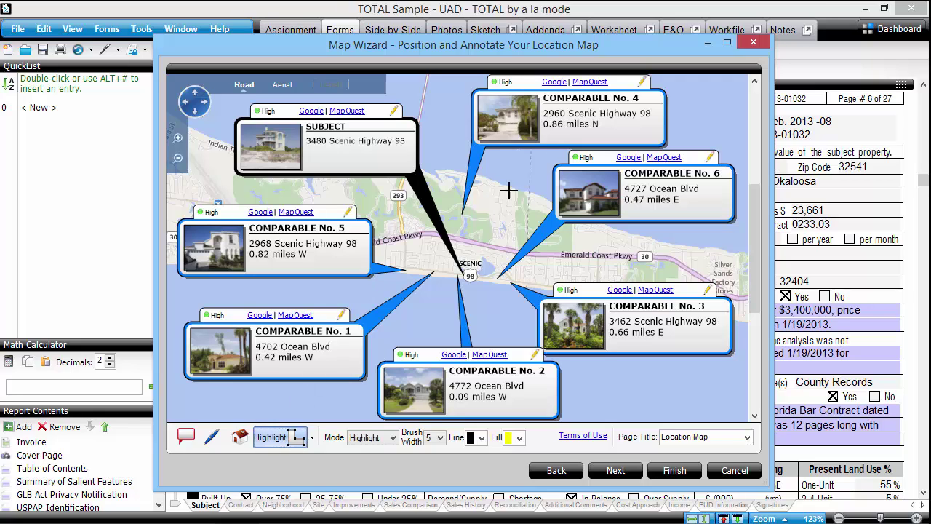
{"action": "mouse_move", "coordinate": [529, 192]}
{"action": "left_mouse_down"}
{"action": "mouse_move", "coordinate": [526, 289]}
{"action": "mouse_move", "coordinate": [469, 280]}
{"action": "left_mouse_up"}
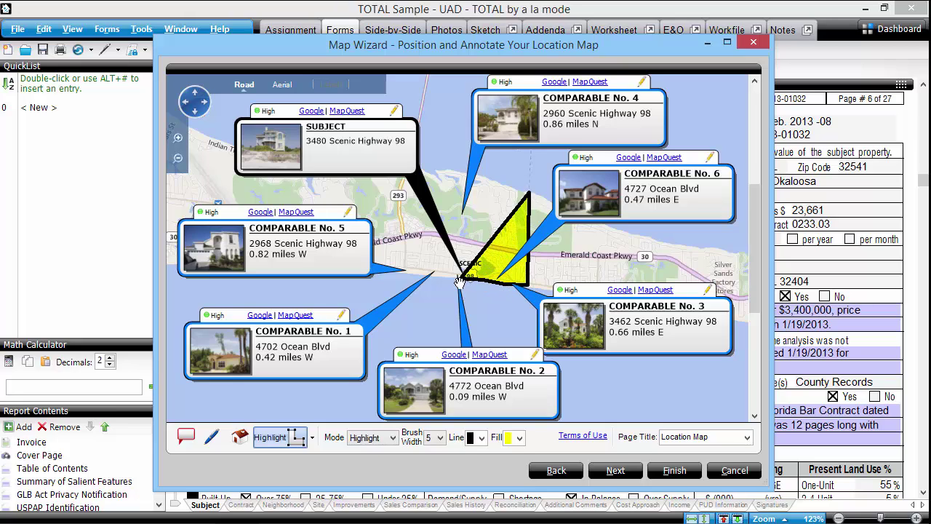
{"action": "mouse_move", "coordinate": [470, 280]}
{"action": "left_mouse_down"}
{"action": "mouse_move", "coordinate": [406, 278]}
{"action": "mouse_move", "coordinate": [397, 212]}
{"action": "mouse_move", "coordinate": [412, 172]}
{"action": "mouse_move", "coordinate": [491, 184]}
{"action": "left_mouse_up"}
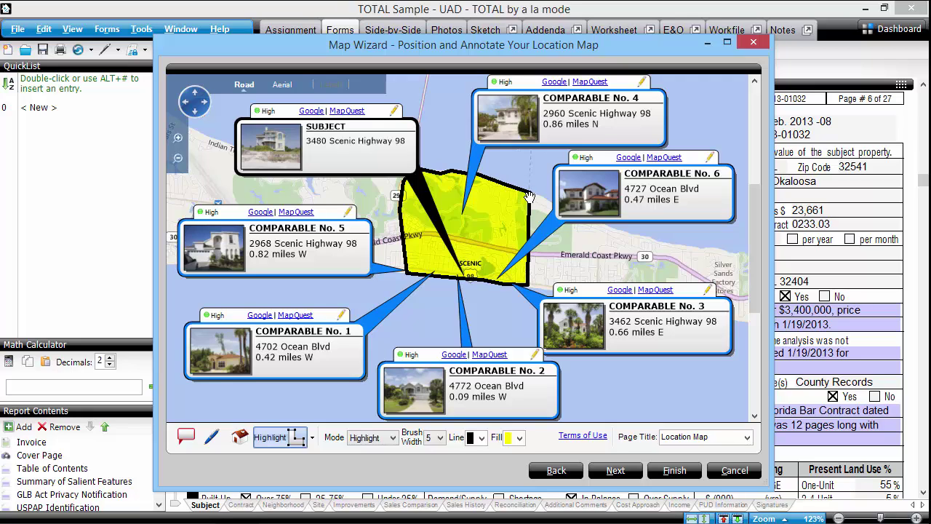
{"action": "double_click", "coordinate": [530, 196]}
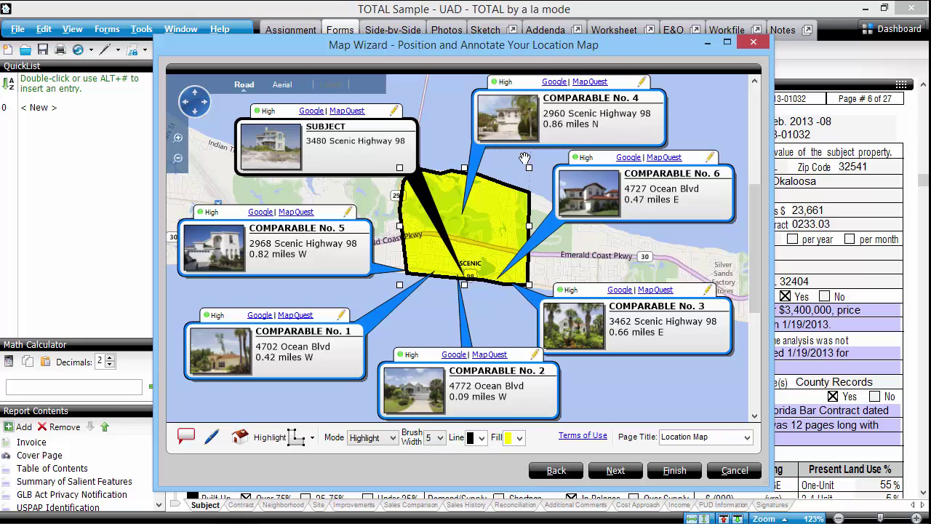
Step: Advance to the flood and census data showing FEMA Zone X and tract 0233.03
{"action": "left_click", "coordinate": [615, 471]}
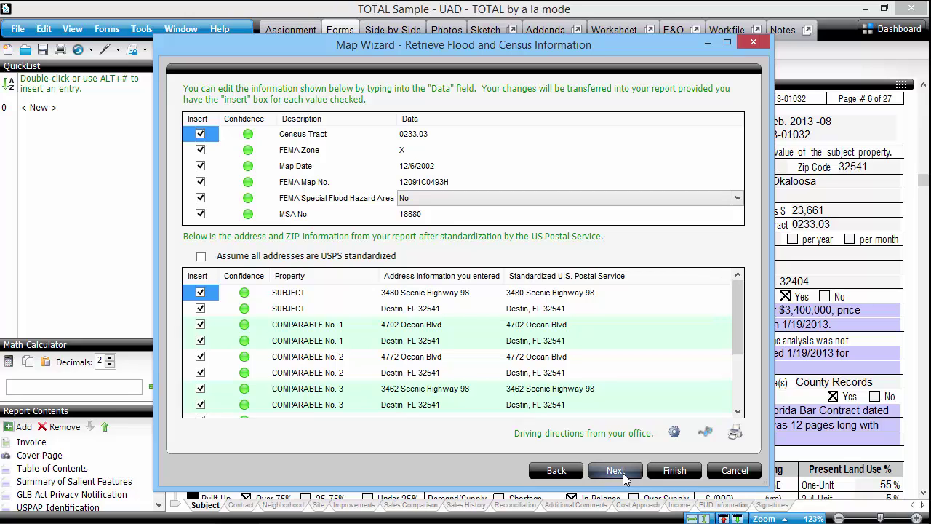
Step: Log in to InterFlood with the a la mode account e-mail and password
{"action": "left_click", "coordinate": [615, 471]}
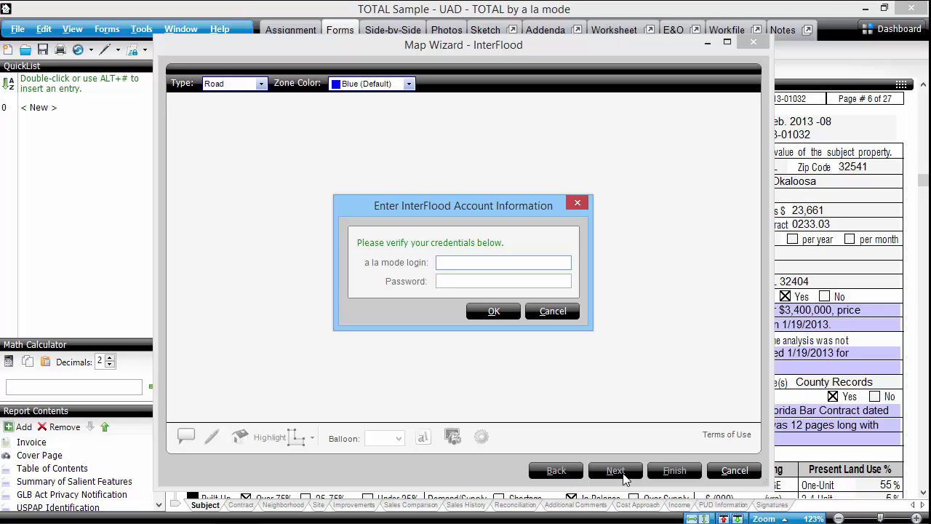
{"action": "key", "text": "Tab"}
{"action": "type", "text": "***"}
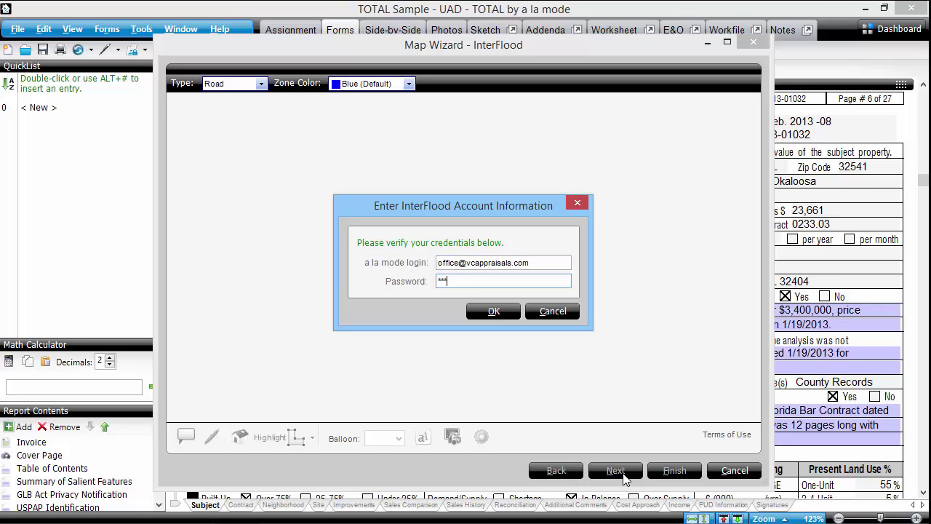
{"action": "type", "text": "******"}
{"action": "left_click", "coordinate": [485, 312]}
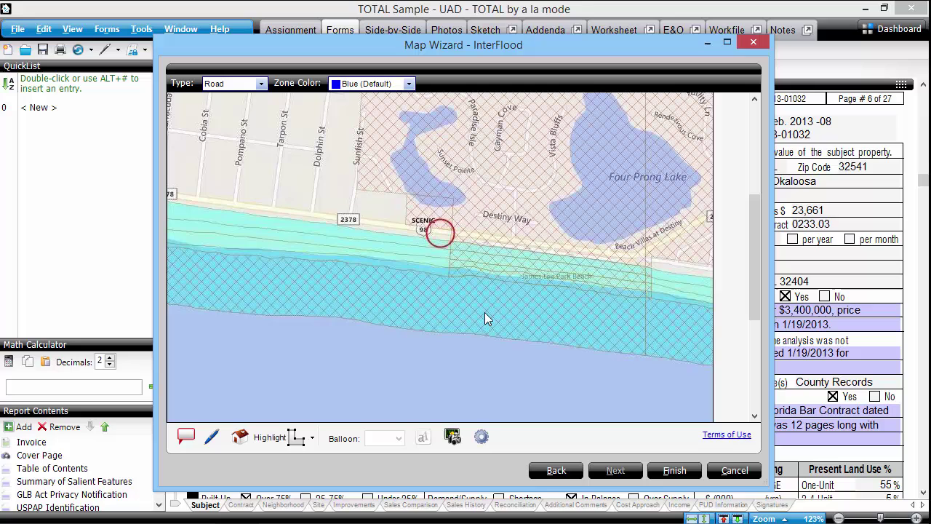
Step: Finish the wizard and review the new Location Map and Flood Map report pages
{"action": "left_click", "coordinate": [691, 474]}
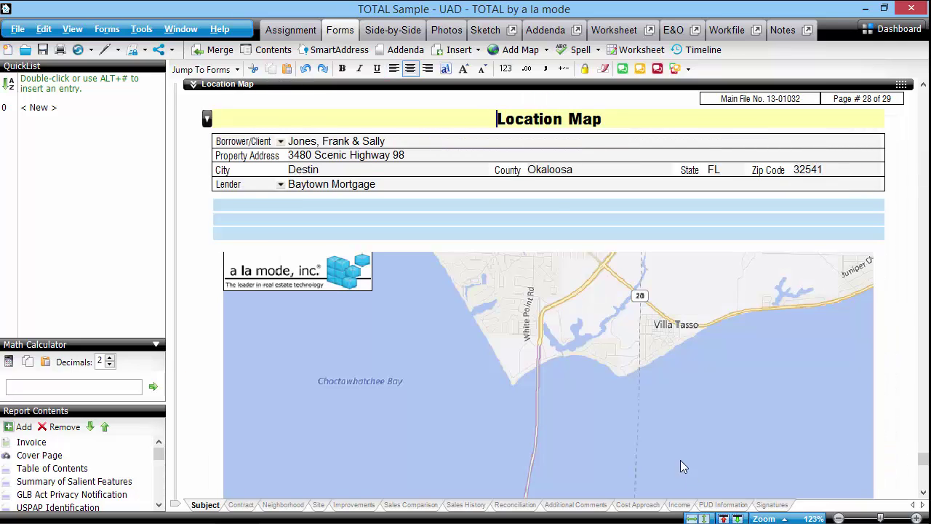
{"action": "left_click", "coordinate": [555, 207]}
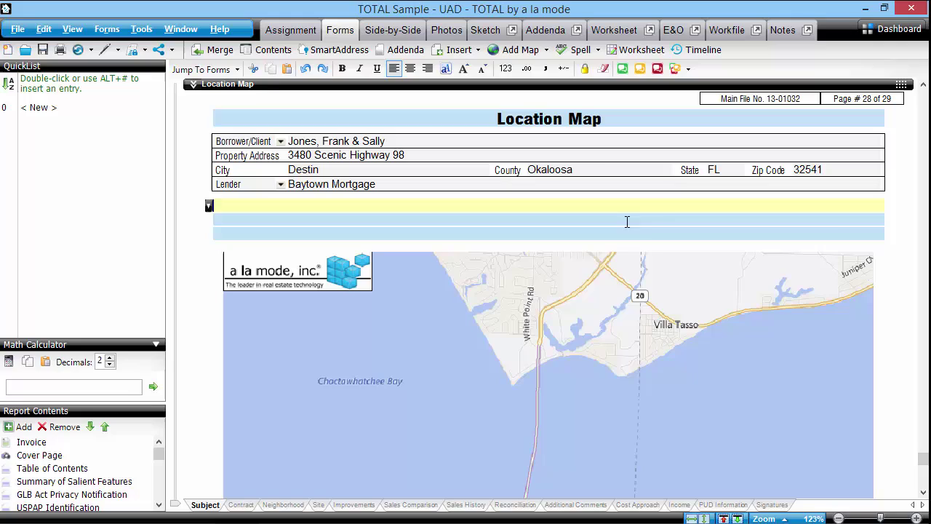
{"action": "scroll", "coordinate": [657, 239], "scroll_direction": "down", "scroll_amount": 5}
{"action": "scroll", "coordinate": [657, 239], "scroll_direction": "down", "scroll_amount": 5}
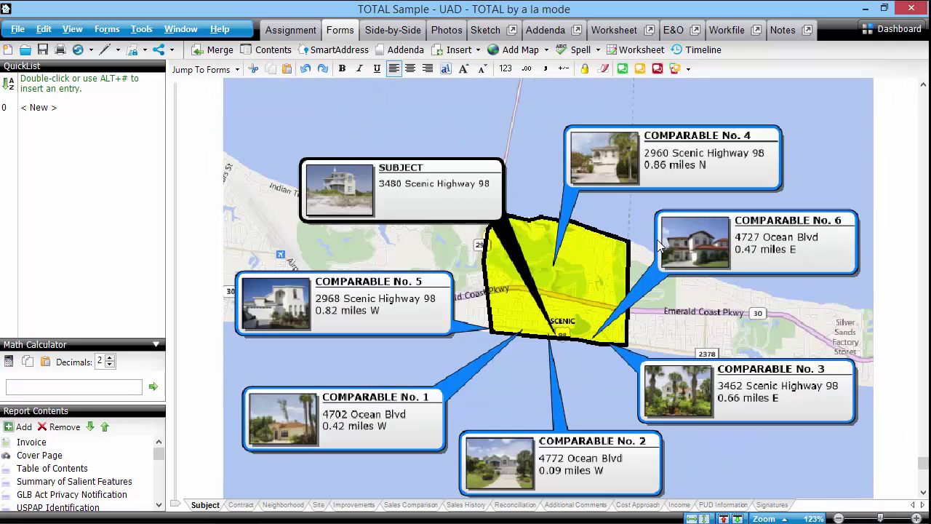
{"action": "scroll", "coordinate": [657, 239], "scroll_direction": "down", "scroll_amount": 5}
{"action": "scroll", "coordinate": [657, 240], "scroll_direction": "down", "scroll_amount": 3}
{"action": "scroll", "coordinate": [657, 239], "scroll_direction": "down", "scroll_amount": 5}
{"action": "scroll", "coordinate": [656, 239], "scroll_direction": "down", "scroll_amount": 5}
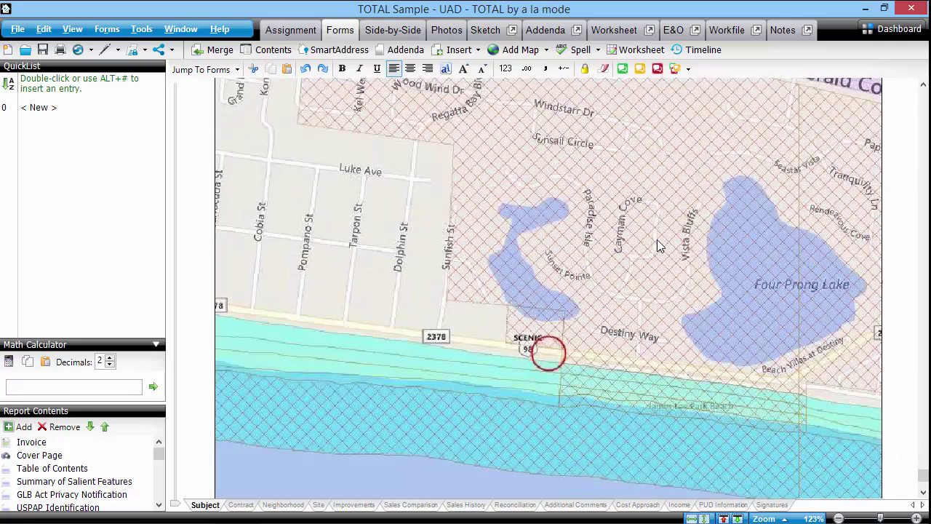
{"action": "scroll", "coordinate": [657, 239], "scroll_direction": "down", "scroll_amount": 5}
{"action": "scroll", "coordinate": [656, 239], "scroll_direction": "down", "scroll_amount": 3}
{"action": "scroll", "coordinate": [656, 240], "scroll_direction": "up", "scroll_amount": 3}
{"action": "scroll", "coordinate": [657, 239], "scroll_direction": "up", "scroll_amount": 10}
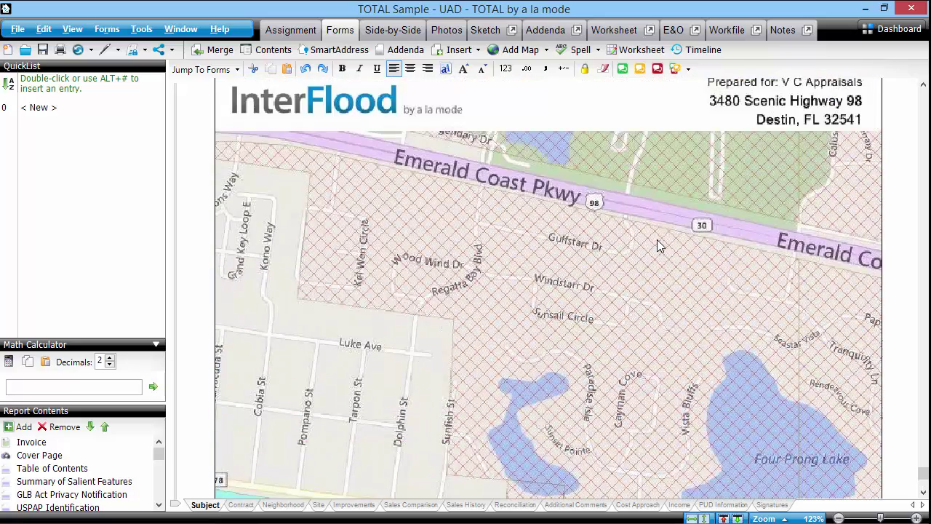